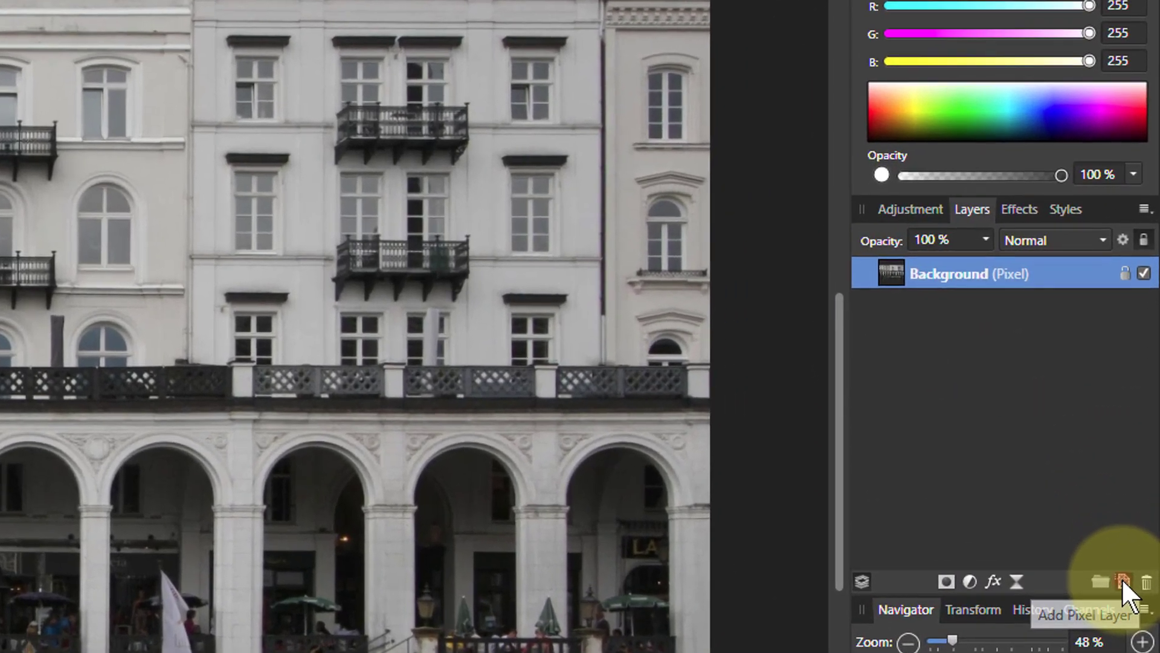
Step: Add an empty pixel layer above the photo and bring up the Filters > Noise list
left_click(1141, 421)
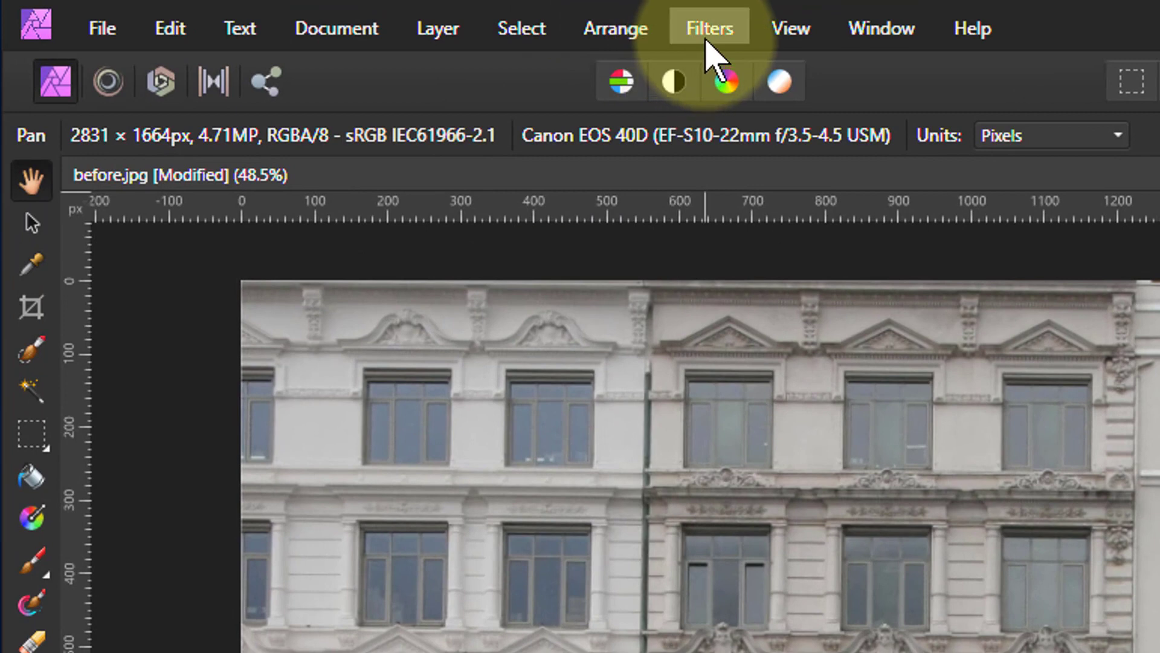
left_click(705, 35)
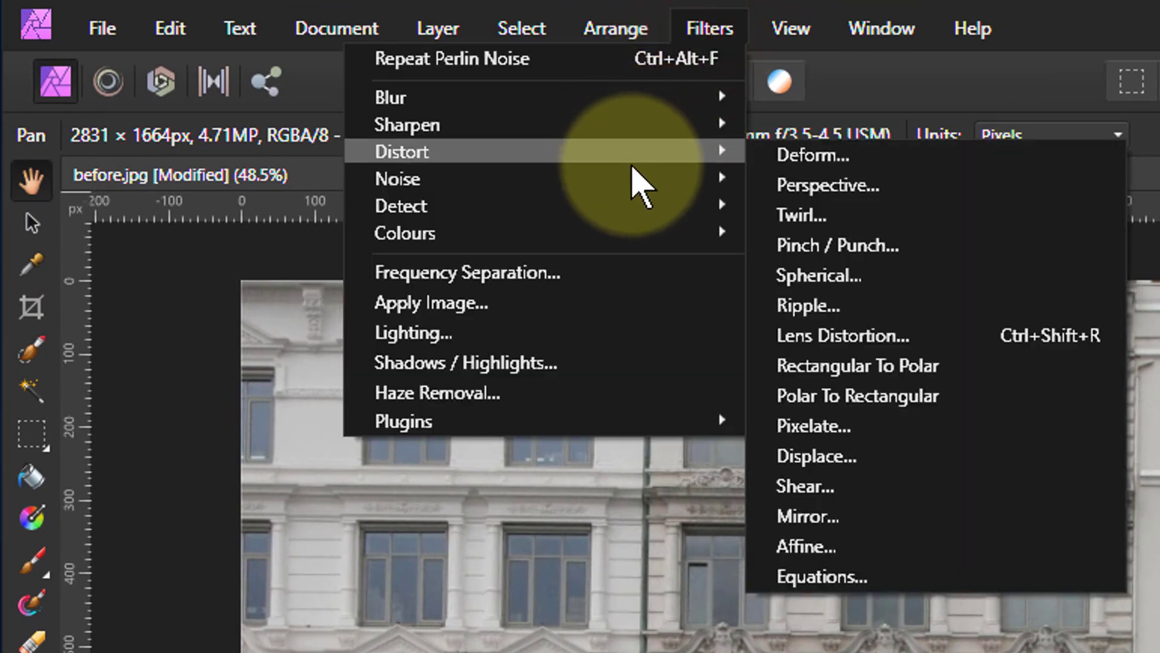
mouse_move(632, 181)
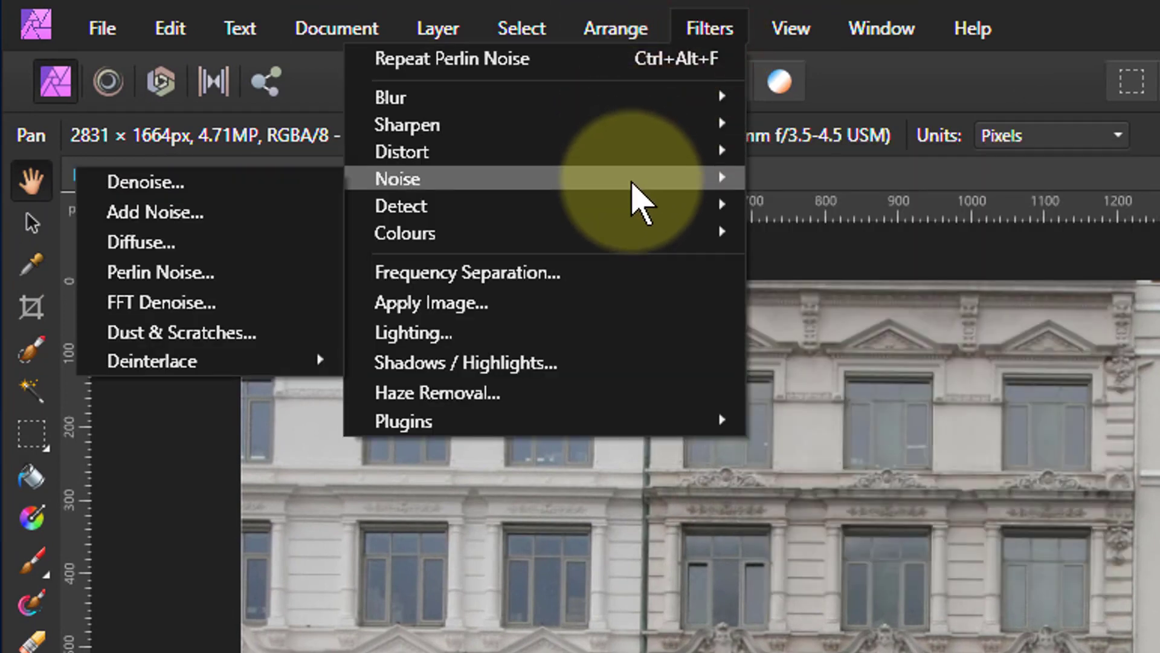
Step: Fill the new layer with Perlin Noise at Octaves 8, Zoom 1024 px, Persistence 49.1
left_click(183, 279)
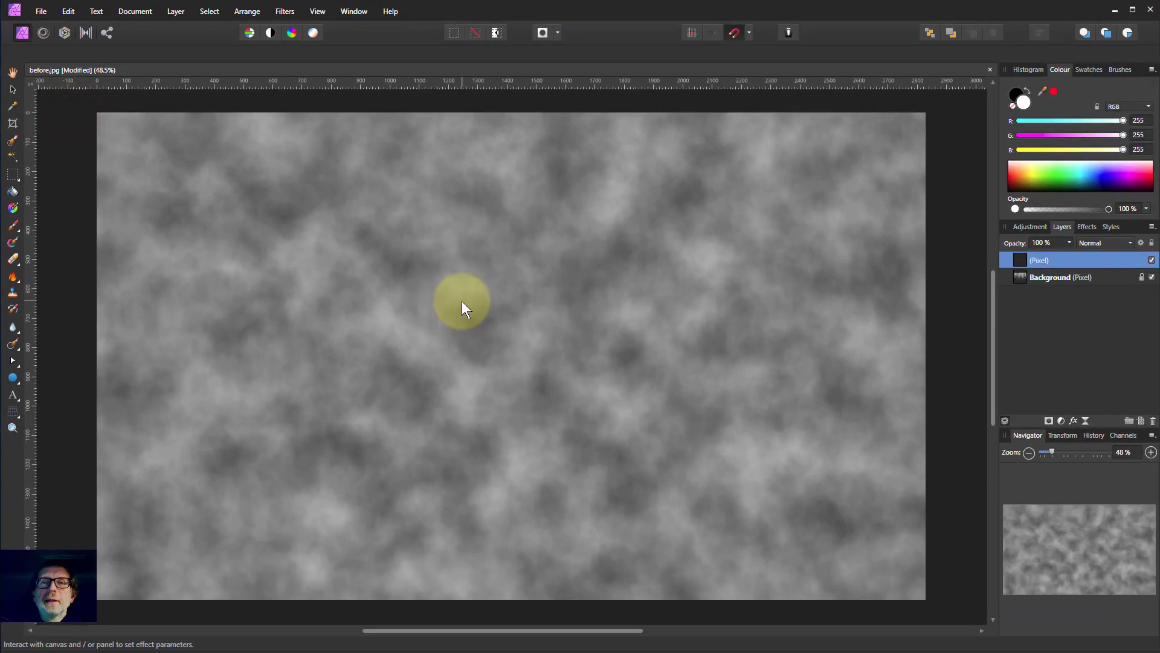
left_click_drag(679, 644, 693, 406)
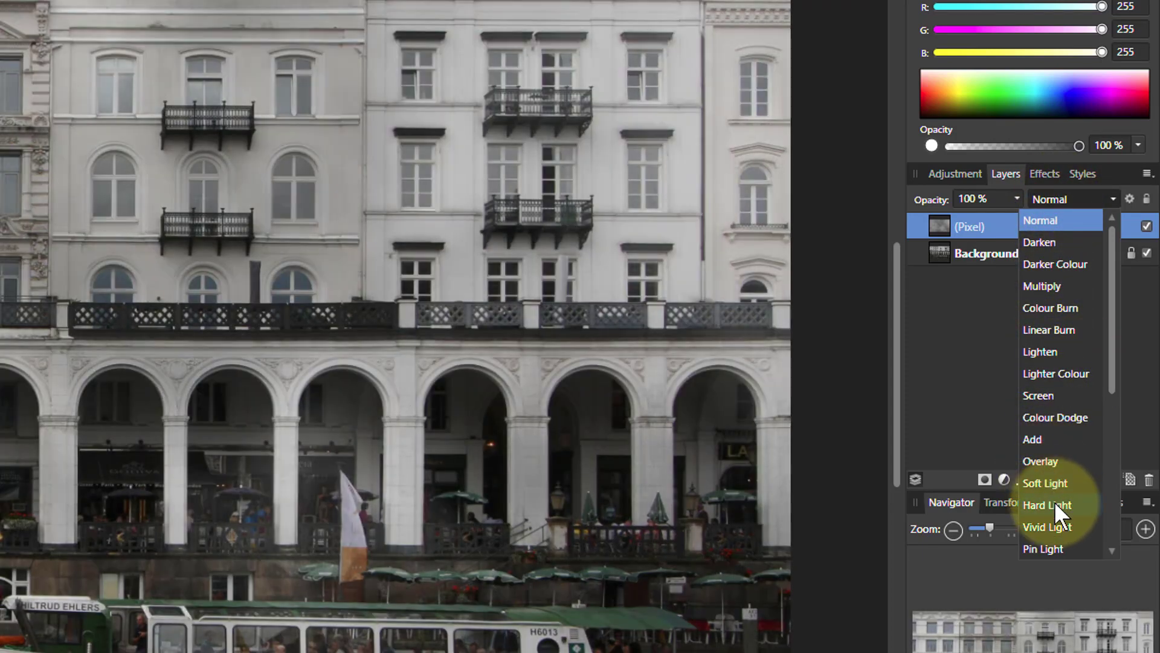
Step: Set the noise layer's blend mode to Hard Light
left_click(1043, 504)
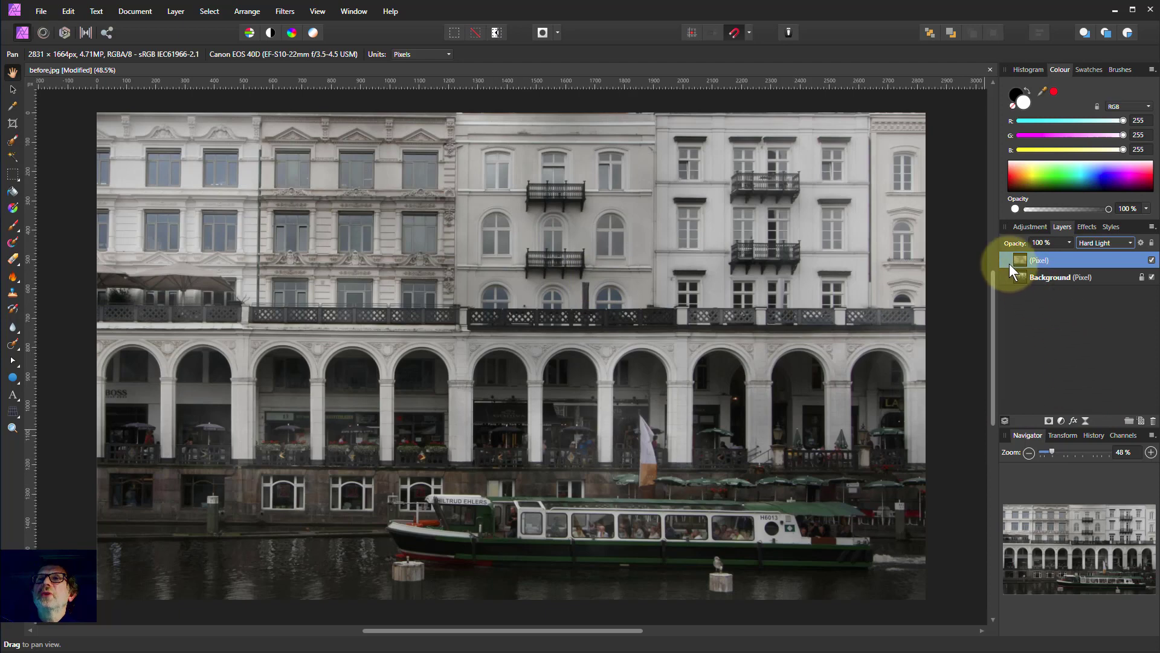
left_click(282, 12)
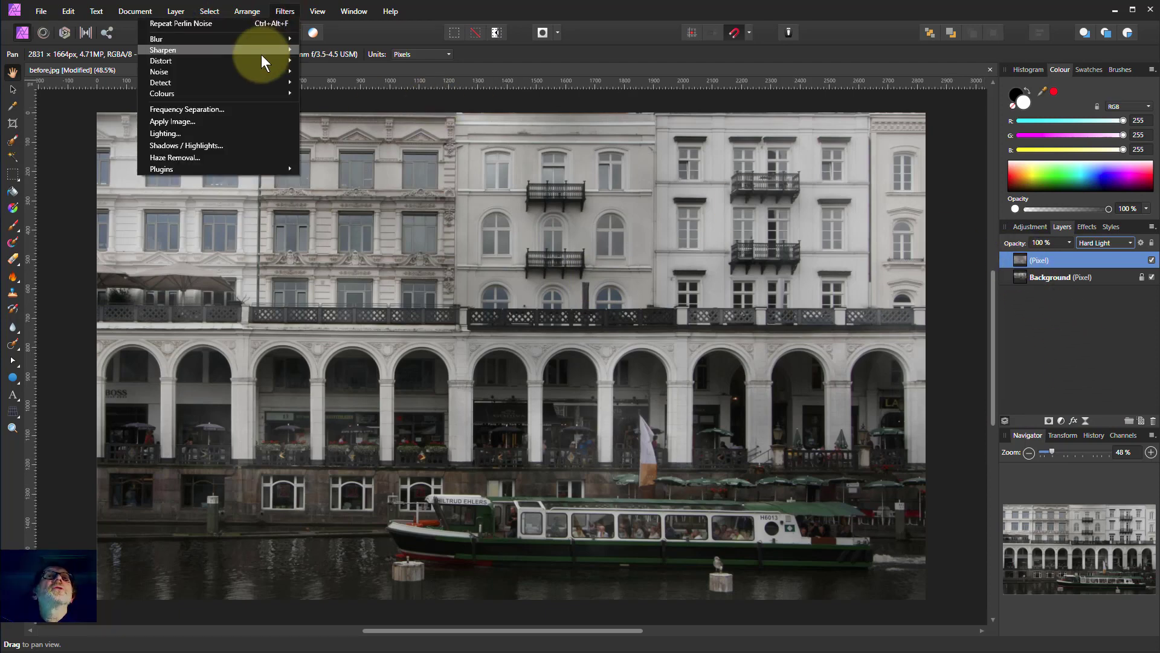
mouse_move(278, 75)
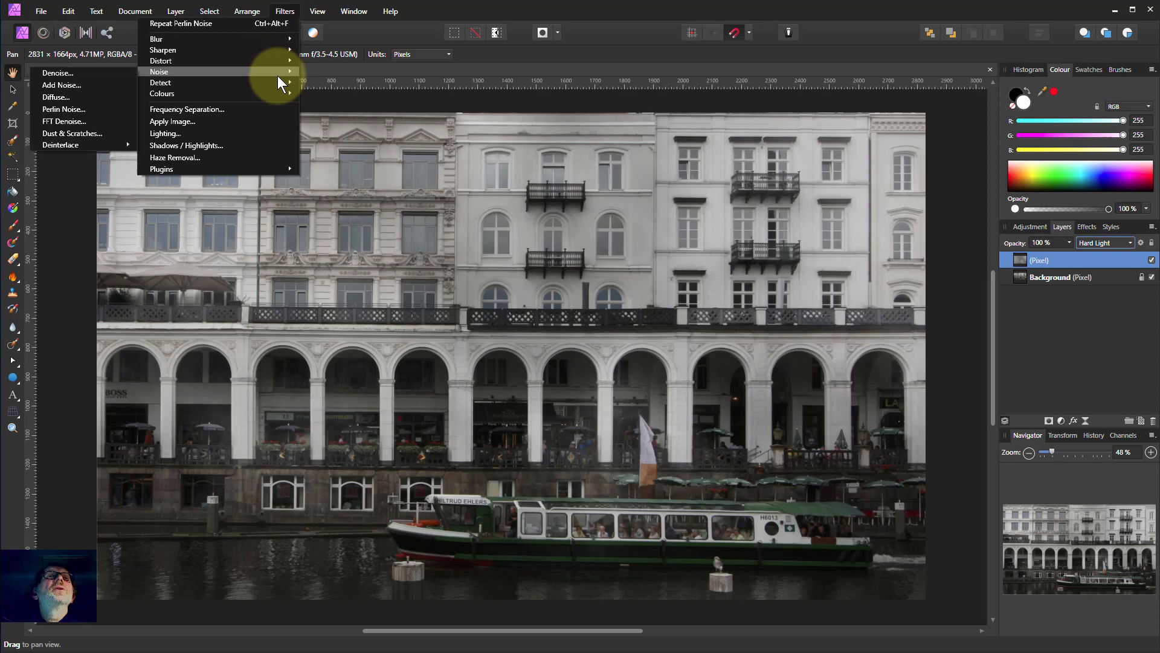
left_click(53, 110)
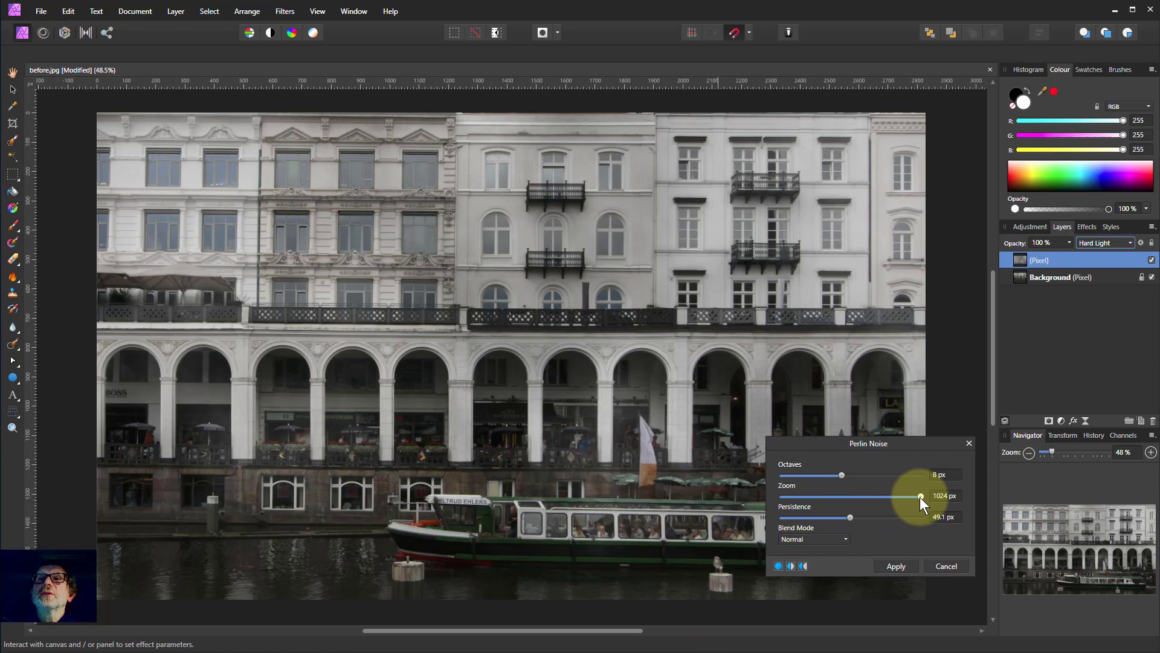
left_click_drag(920, 497, 861, 517)
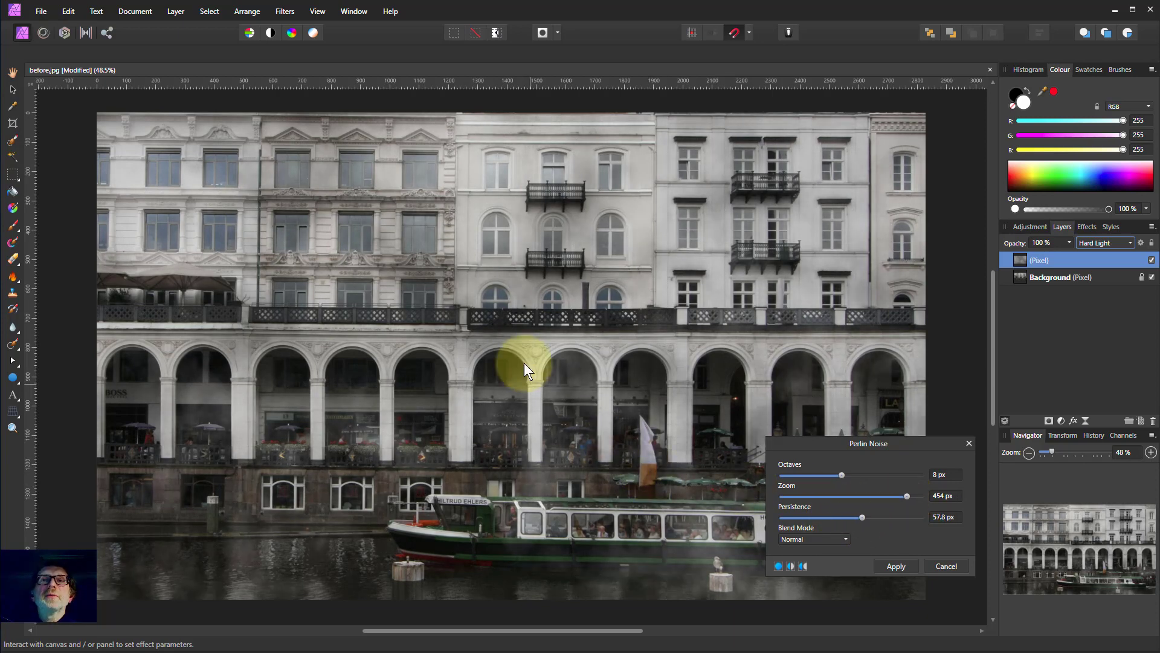
left_click(969, 444)
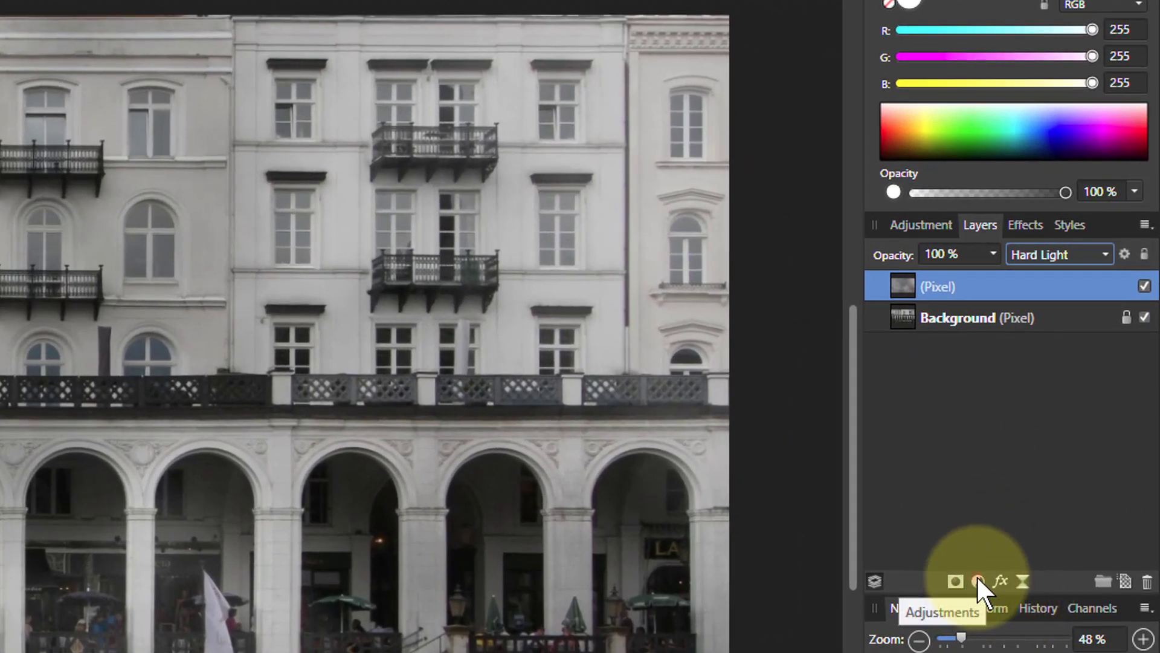
Step: Add a Recolour adjustment to the noise layer: hue 42.7°, saturation 20%, lightness 3%
left_click(977, 580)
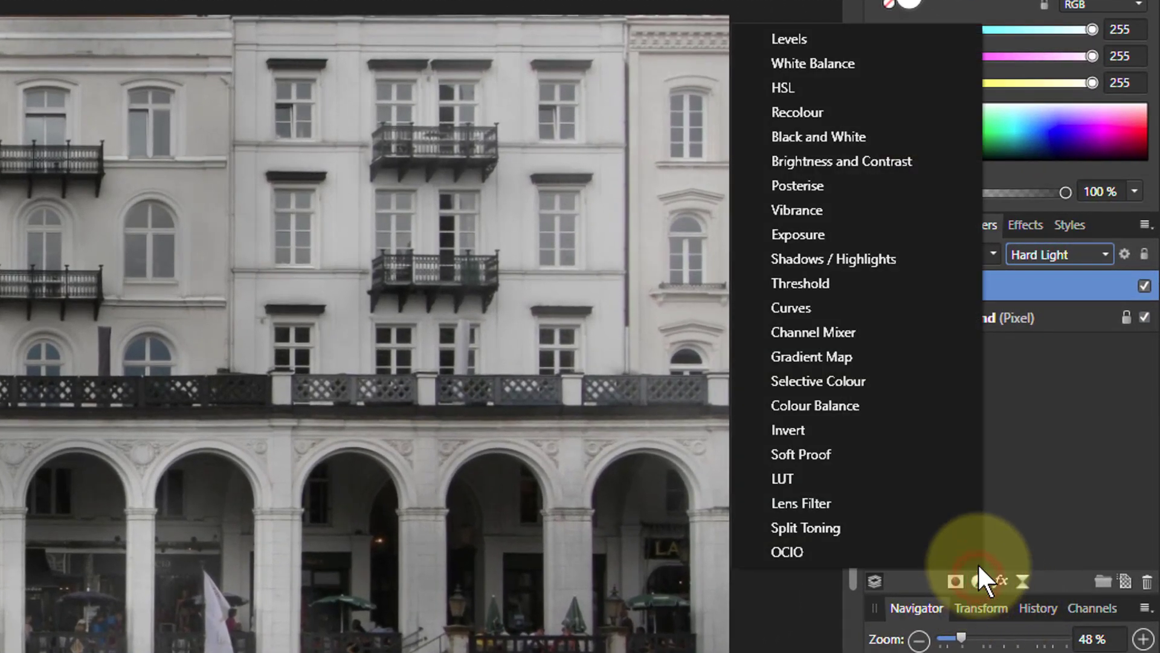
left_click(799, 111)
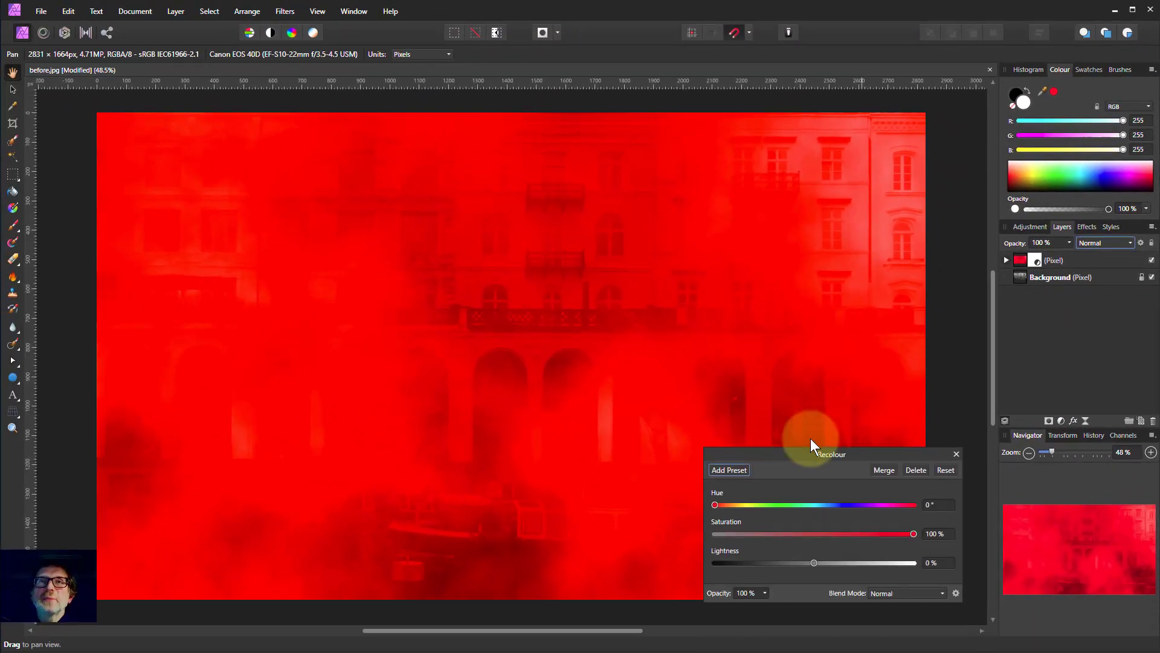
left_click_drag(810, 445, 804, 375)
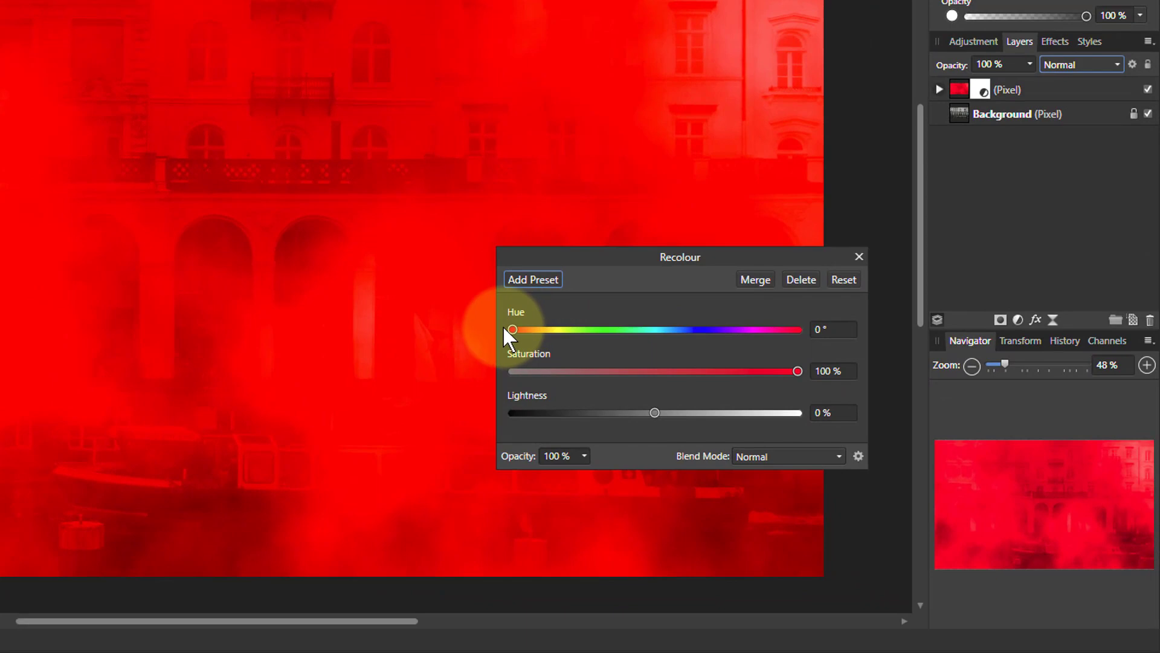
left_click_drag(511, 329, 545, 330)
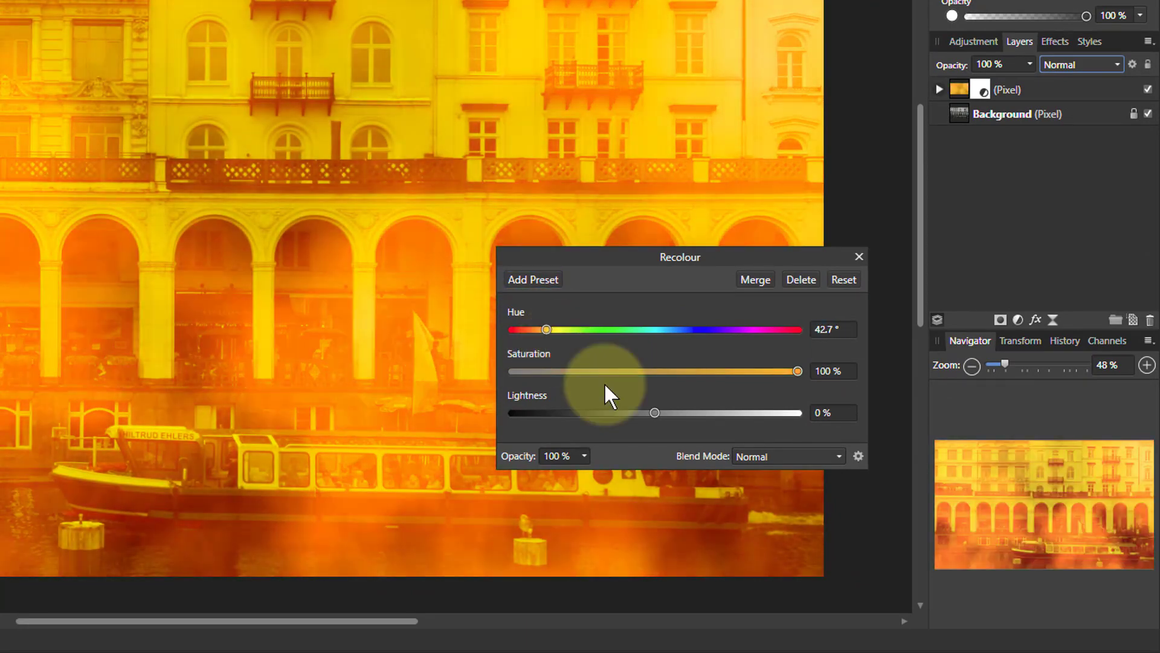
left_click_drag(796, 370, 571, 375)
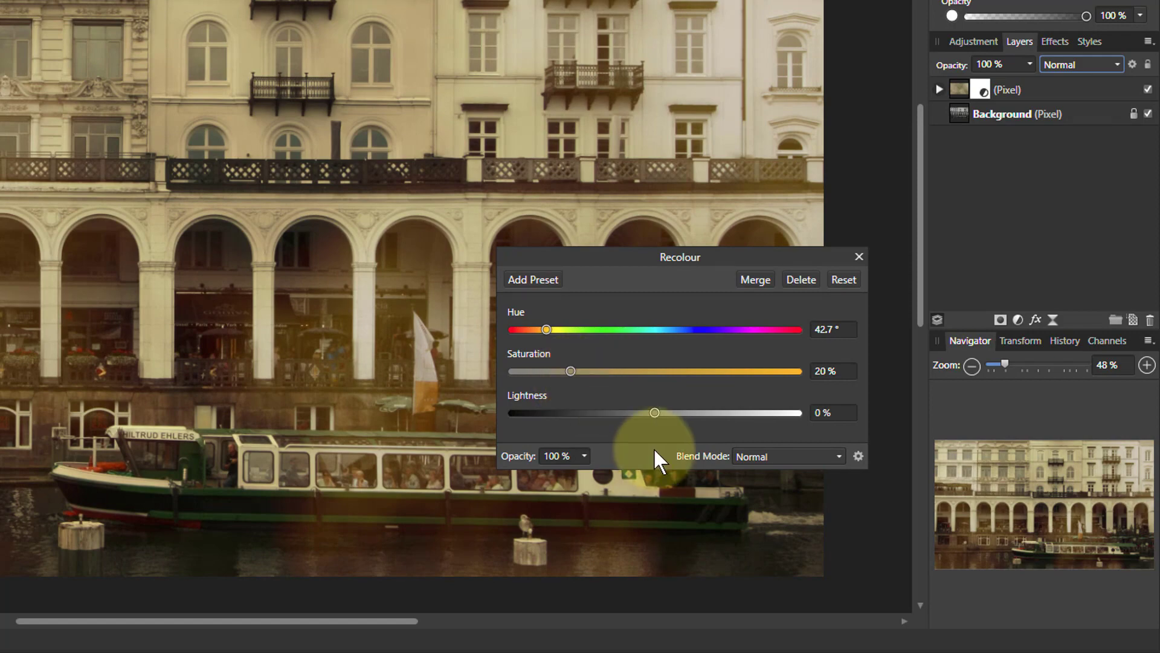
mouse_move(652, 408)
left_mouse_down()
mouse_move(638, 411)
mouse_move(659, 413)
left_mouse_up()
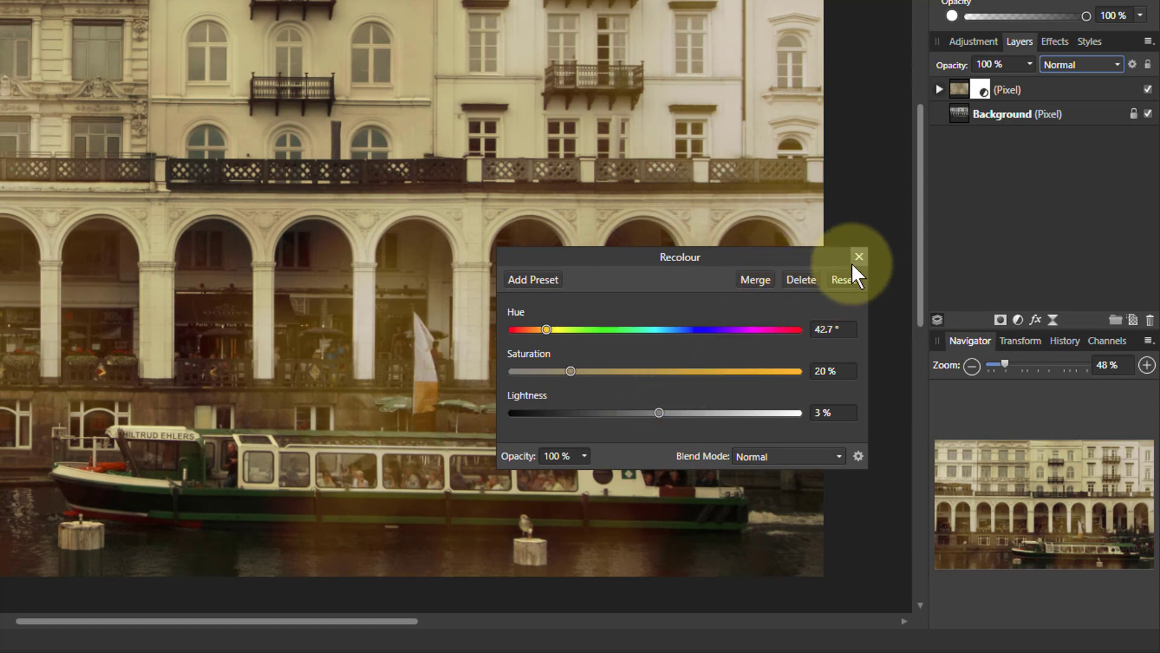
left_click(859, 257)
left_click(951, 90)
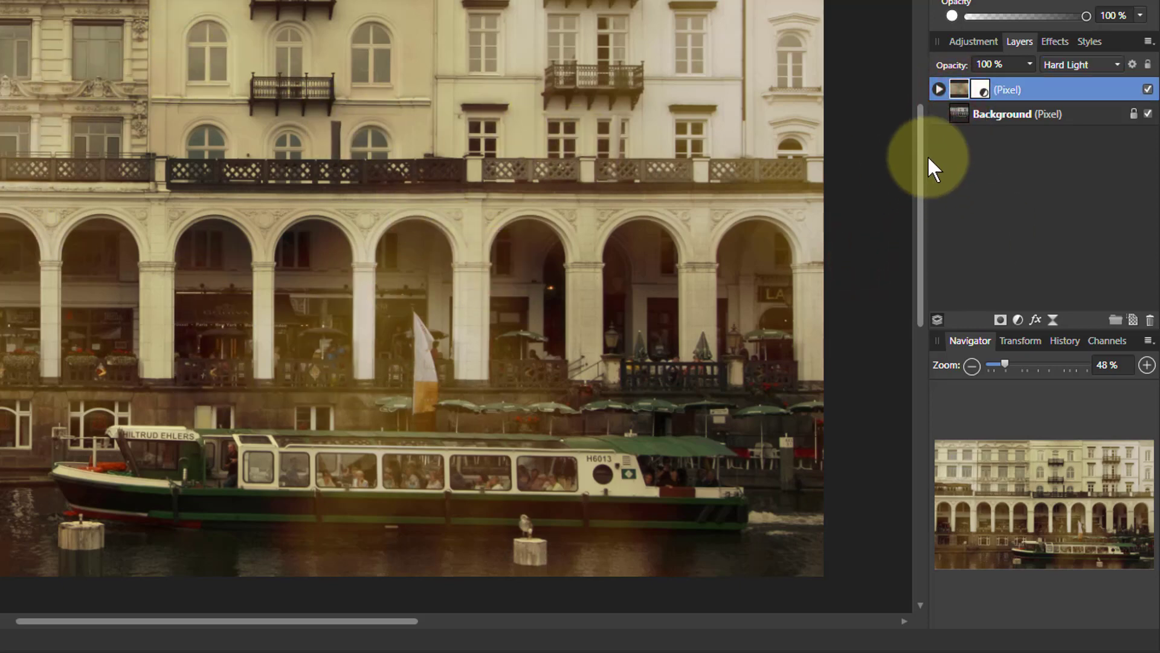
Step: Add a Curves adjustment to the noise layer, lifting the blacks and lowering the whites
left_click(1019, 321)
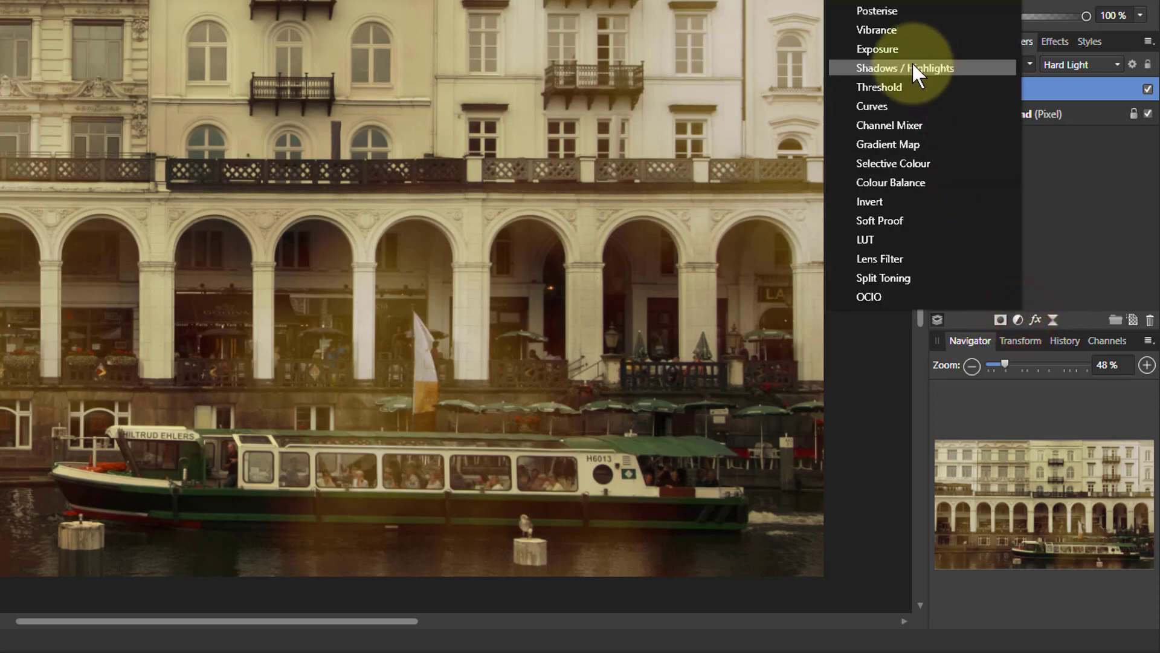
left_click(870, 104)
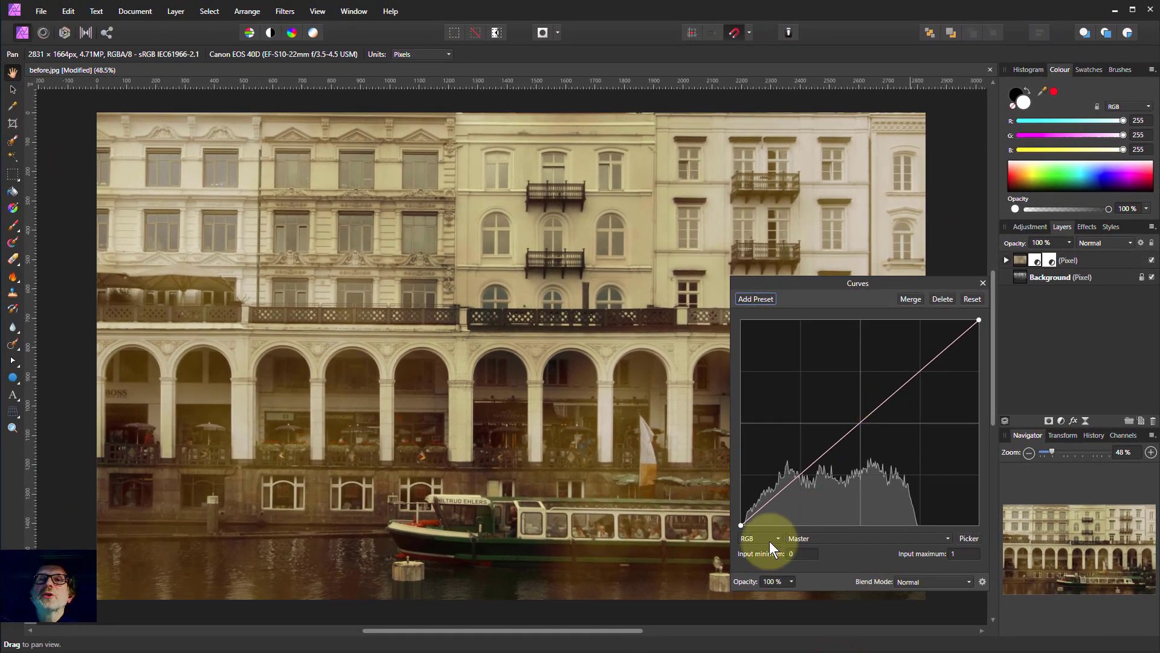
left_click_drag(741, 525, 742, 479)
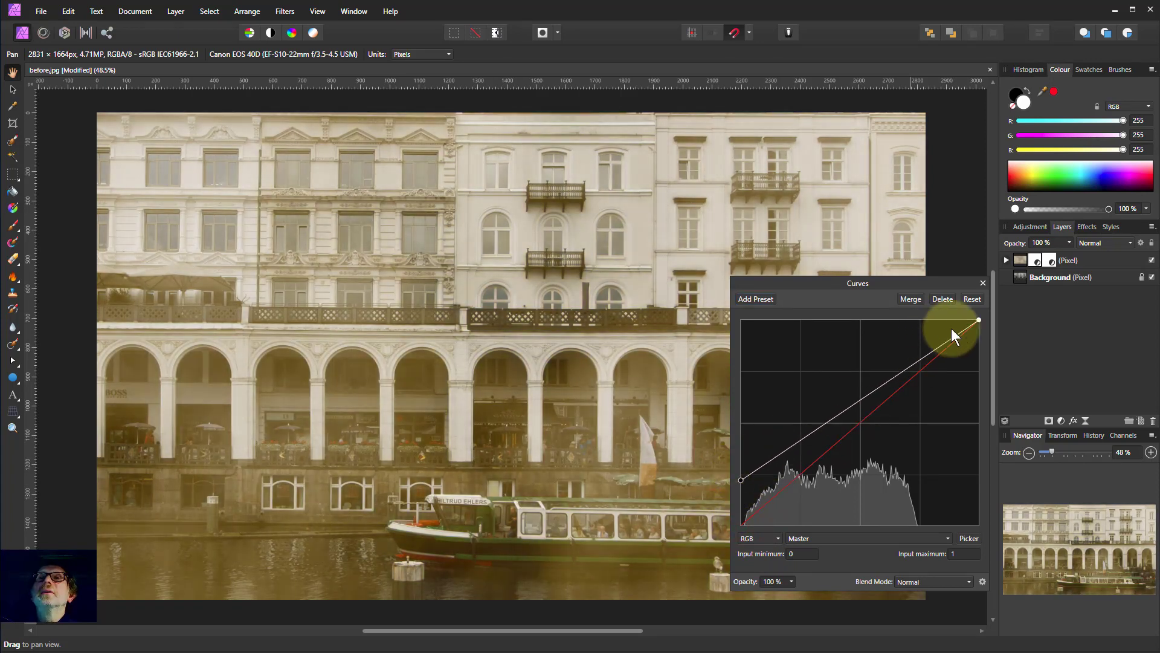
left_click_drag(979, 320, 985, 354)
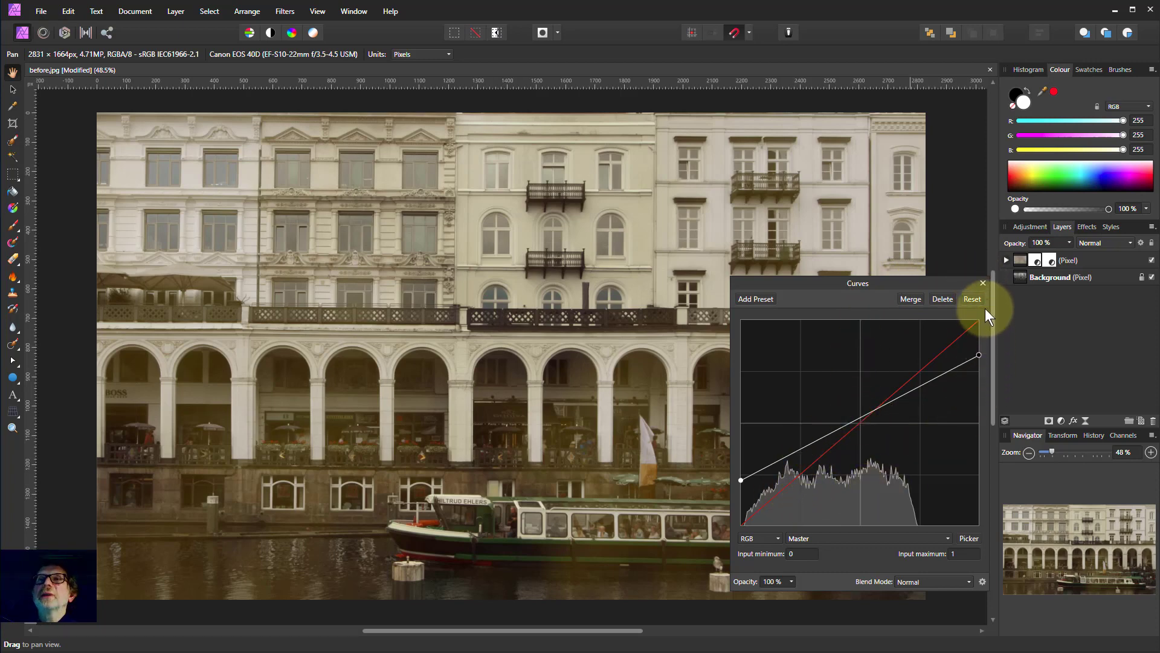
Step: Close Curves and toggle the top layer's visibility off and on to compare
left_click(983, 283)
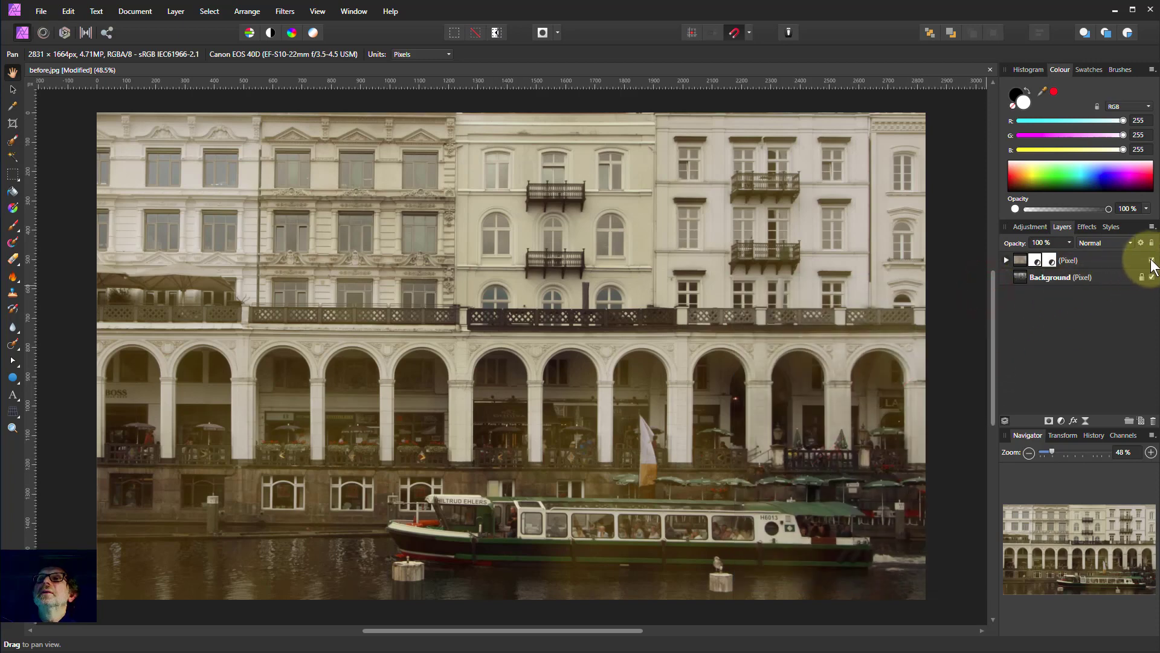
left_click(1151, 261)
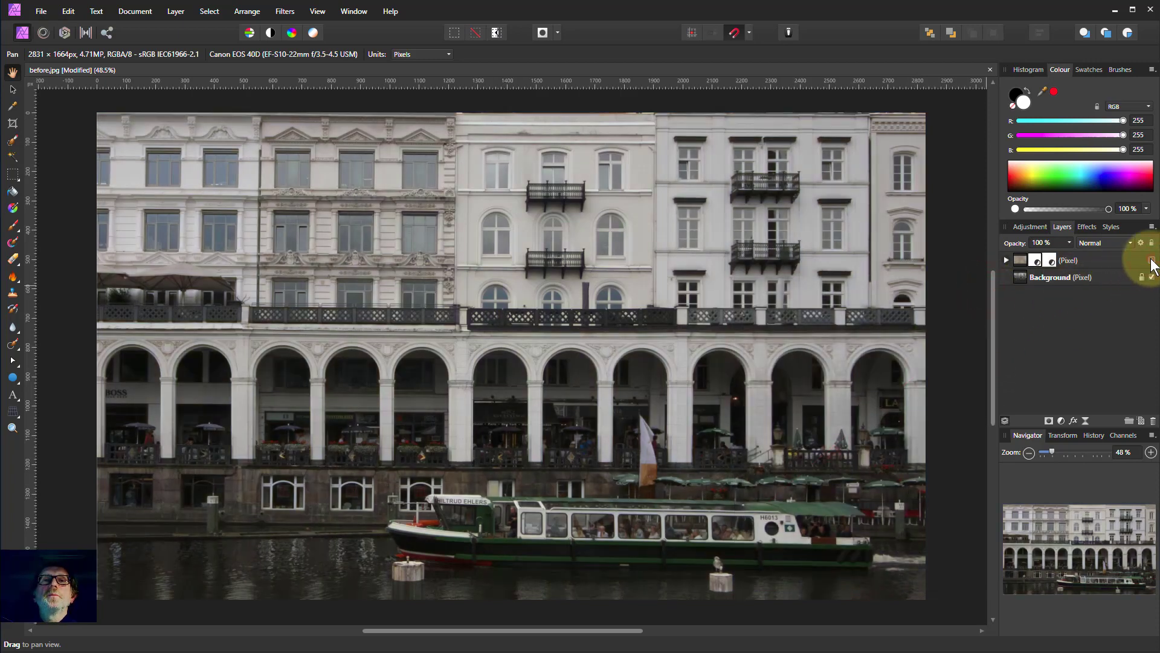
left_click(1151, 261)
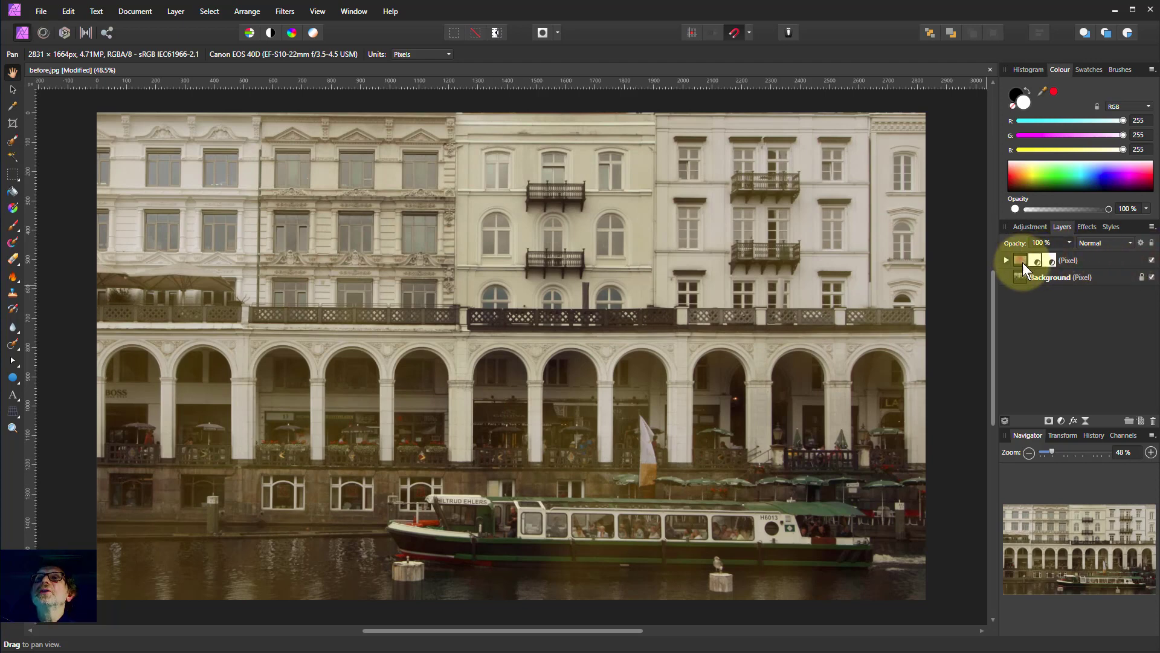
Step: Apply Perlin Noise to the top layer at 209.7 px zoom, with Background hidden for preview
left_click(1023, 262)
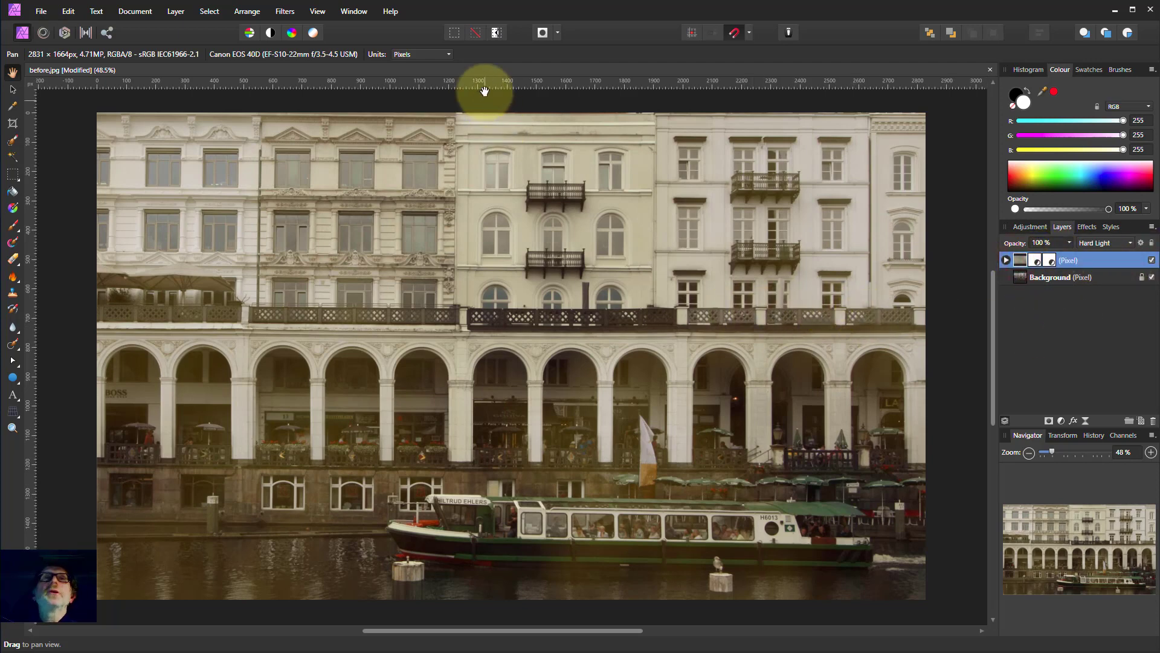
left_click(284, 11)
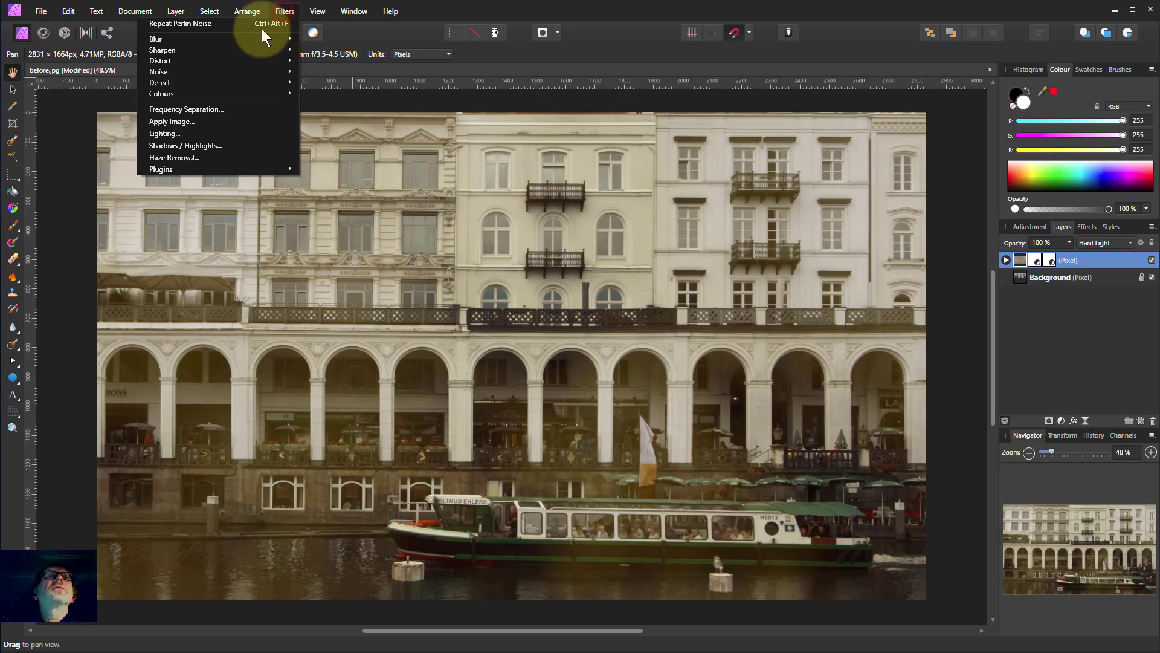
mouse_move(235, 73)
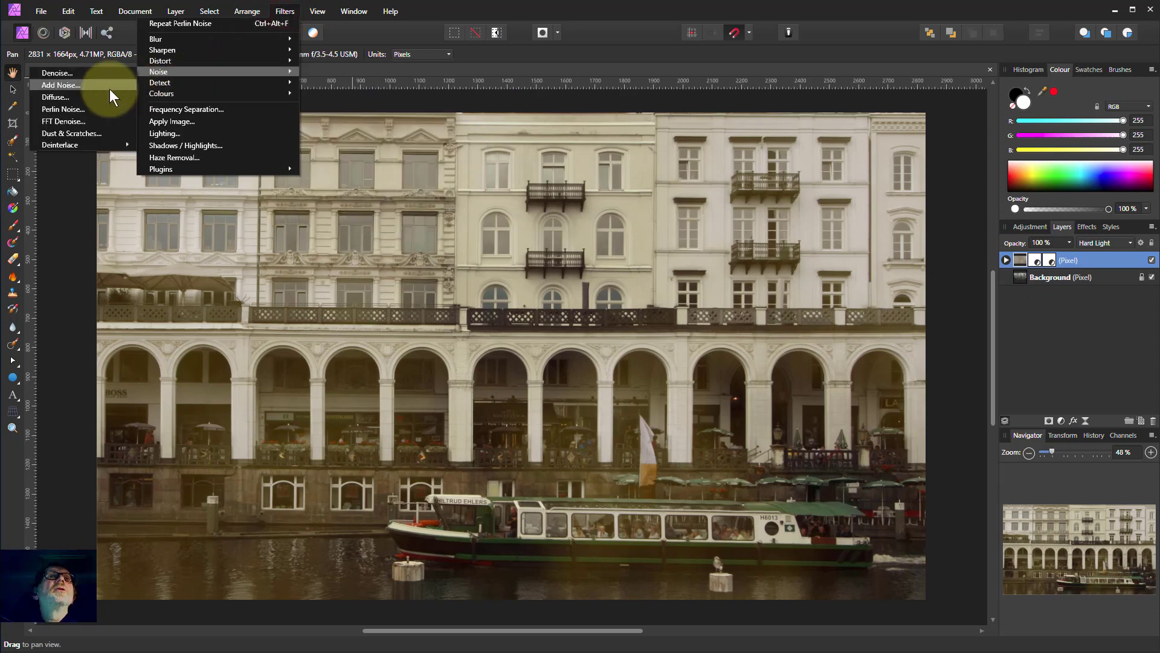
left_click(85, 110)
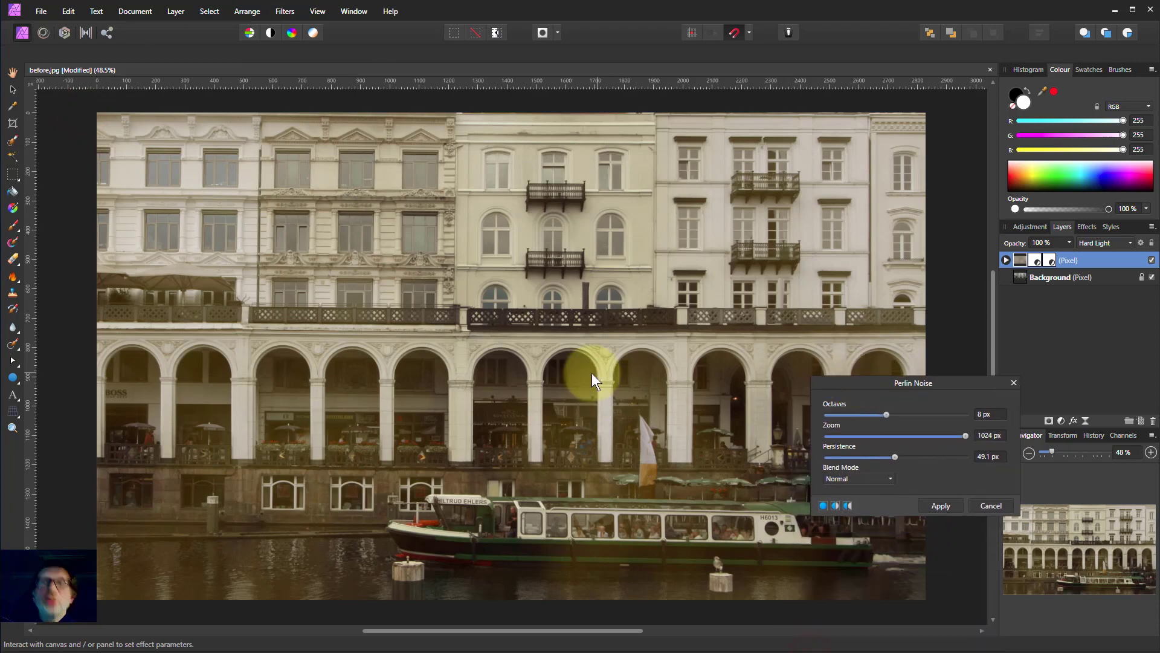
scroll(448, 335, "down", 5)
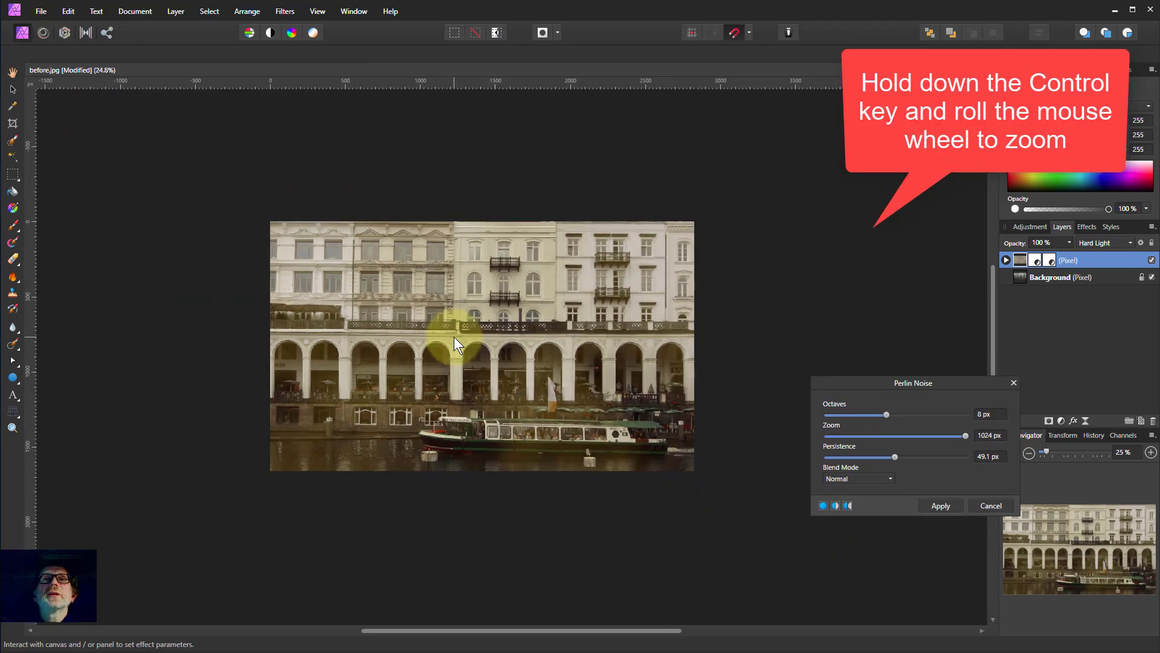
scroll(454, 336, "down", 1)
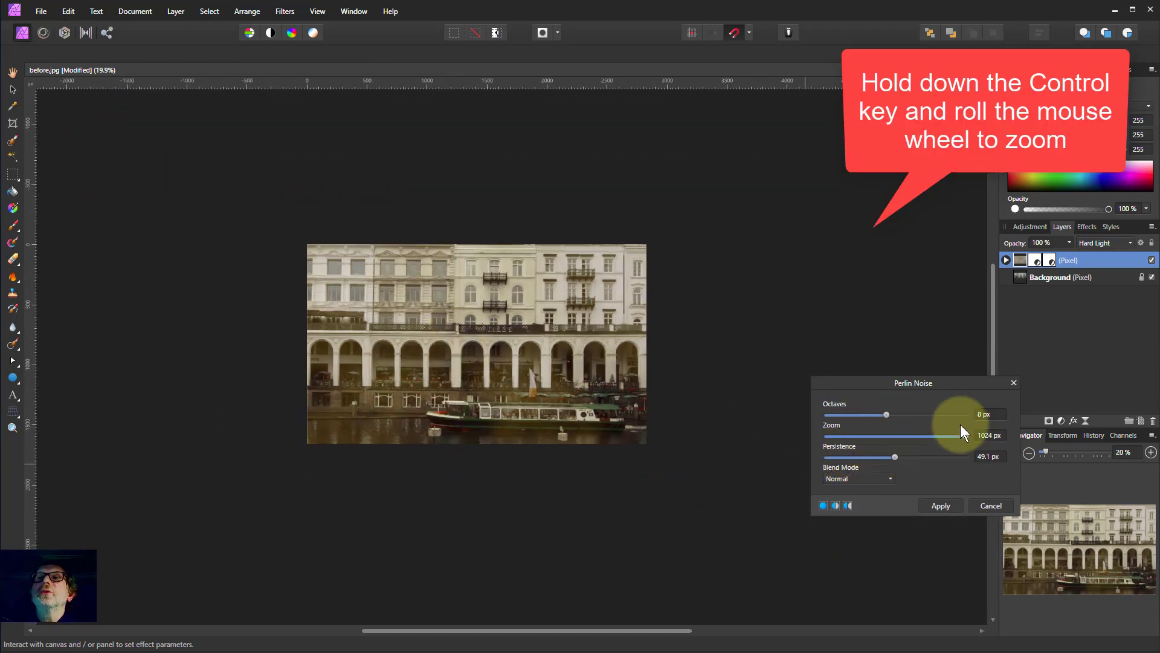
left_click_drag(966, 432, 931, 438)
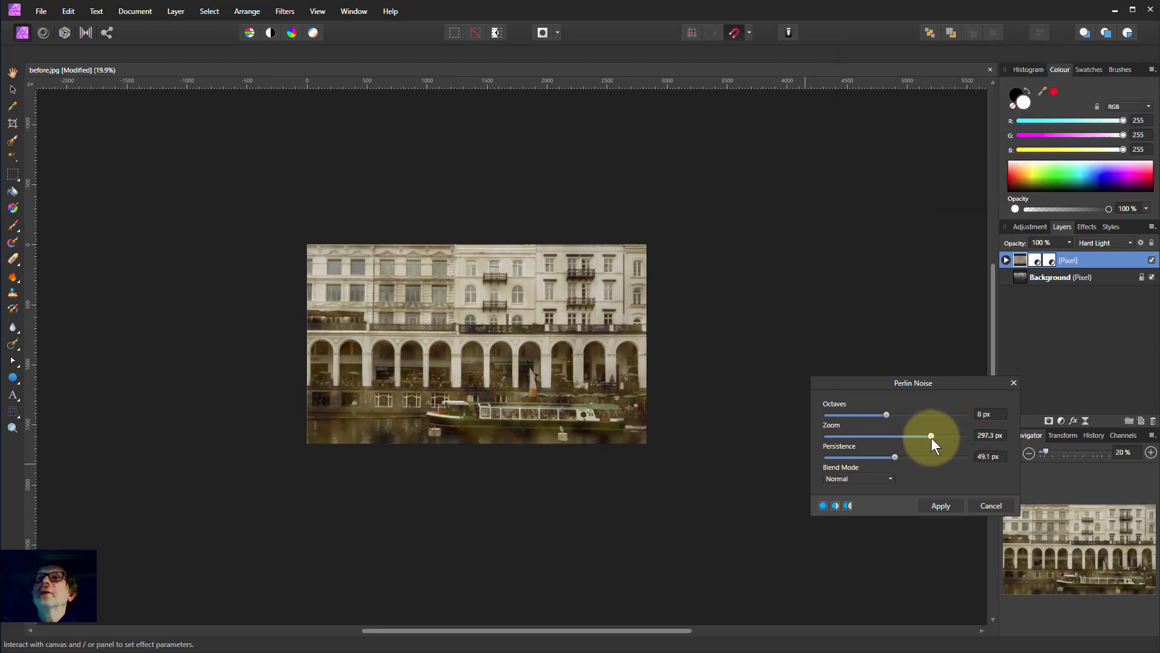
left_click(1151, 277)
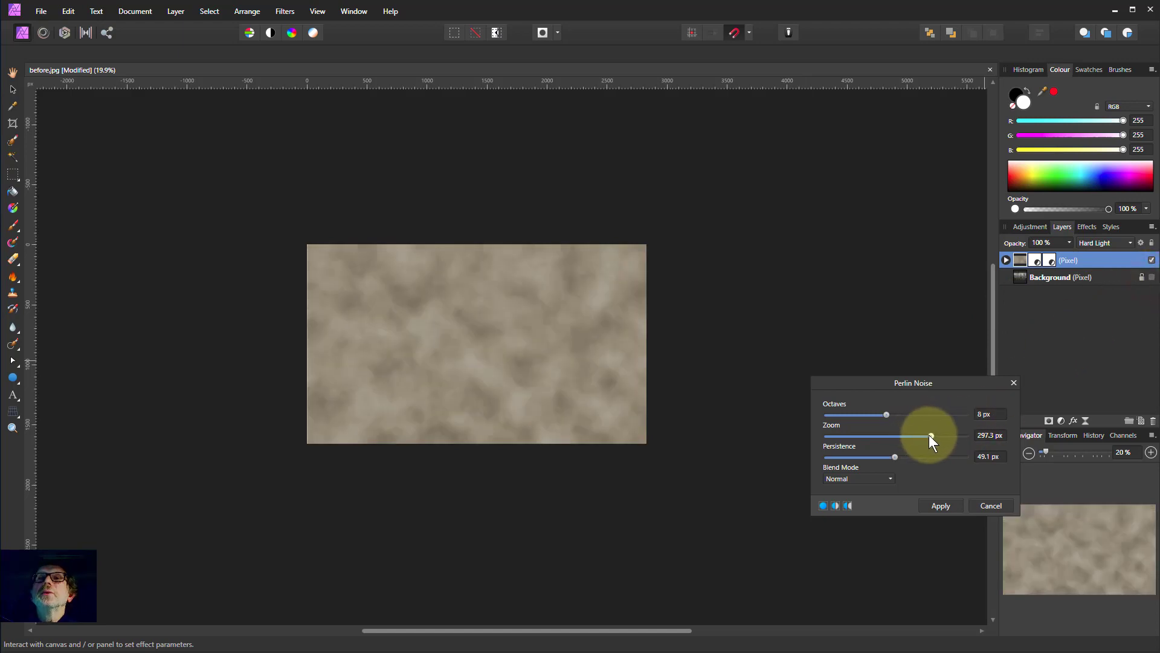
left_click_drag(930, 433, 920, 435)
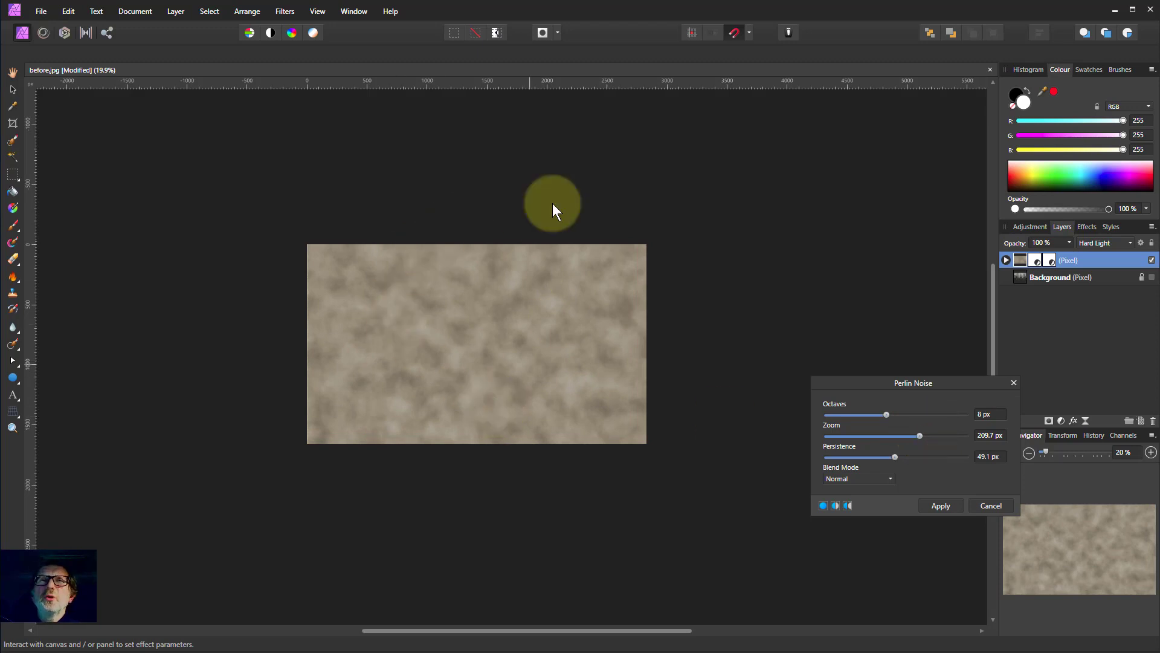
left_click(940, 507)
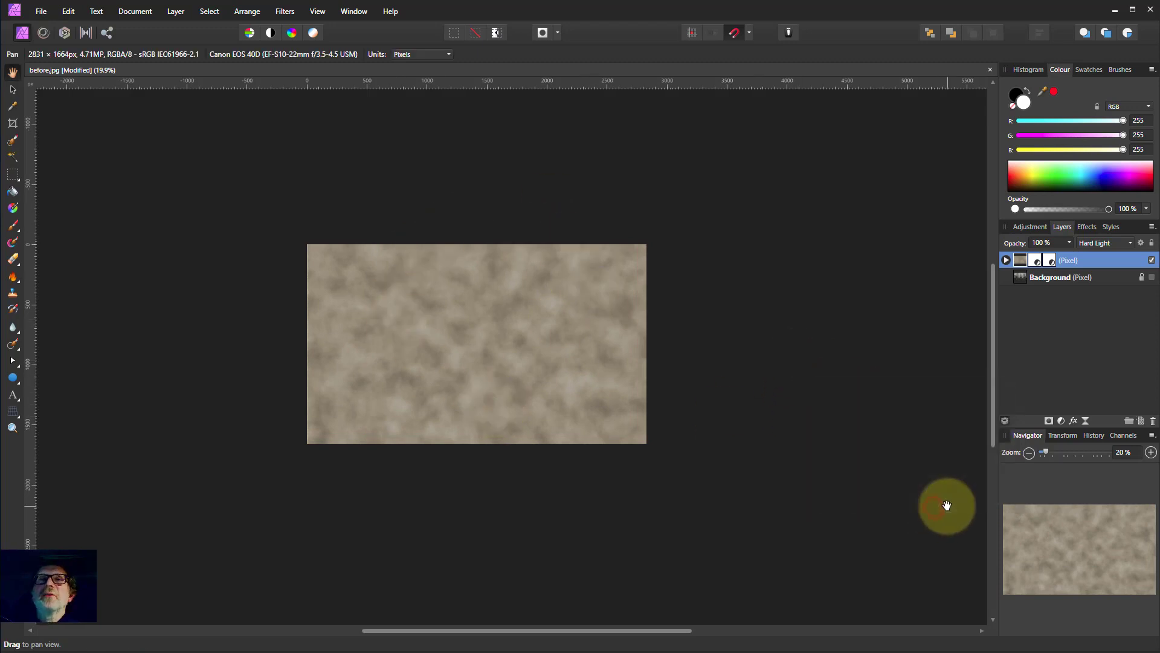
Step: Scale the noise layer beyond the canvas, shift it up-left, and make Background visible again
left_click(13, 89)
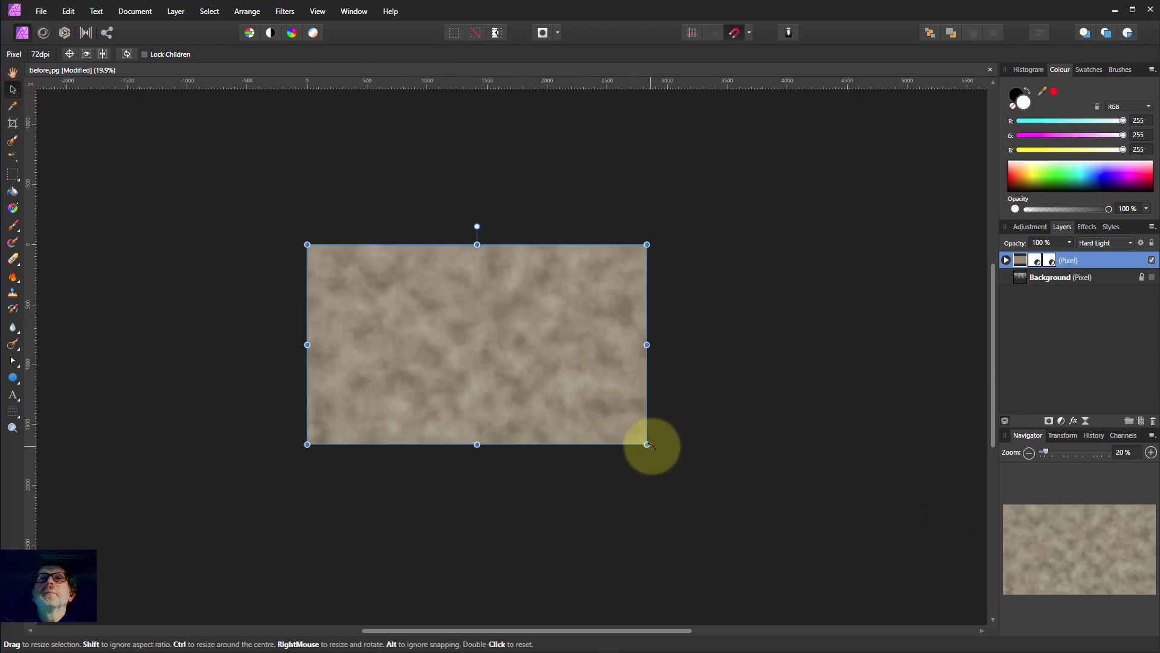
left_click_drag(646, 444, 952, 578)
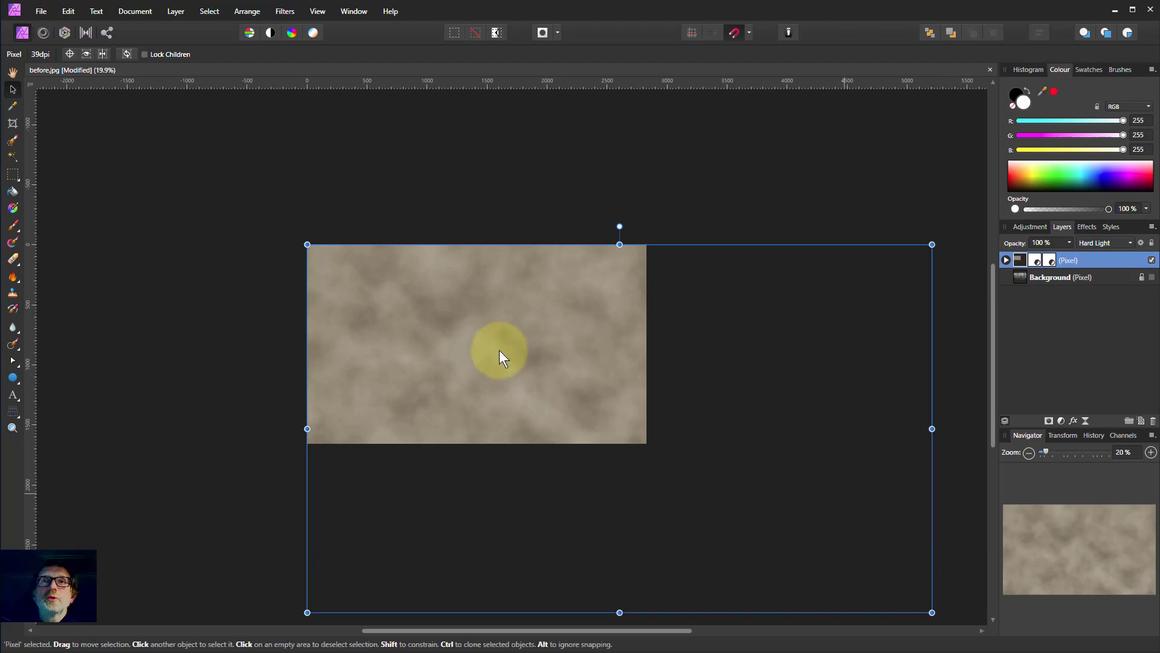
left_click_drag(501, 375, 382, 340)
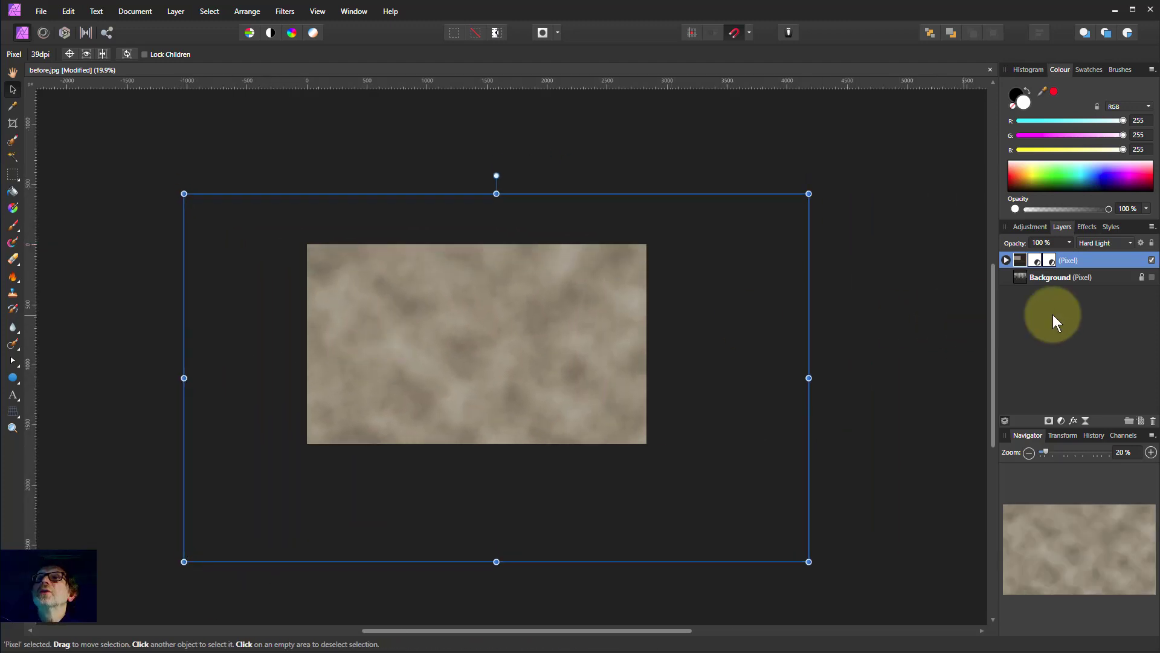
left_click(1151, 277)
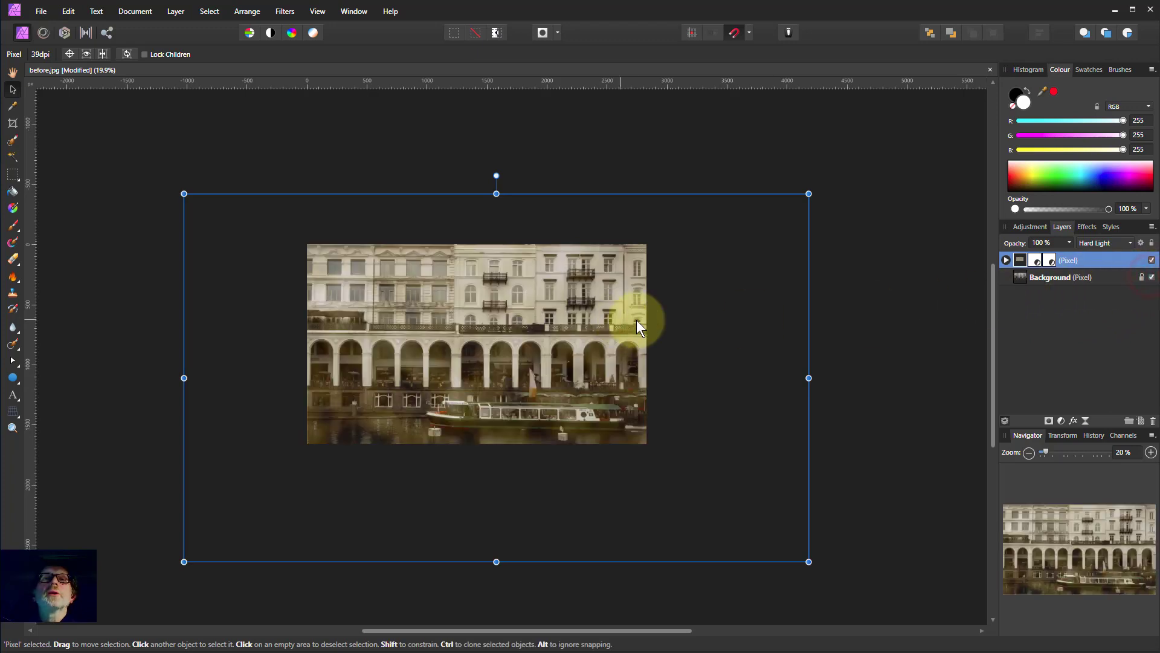
left_click_drag(549, 366, 521, 359)
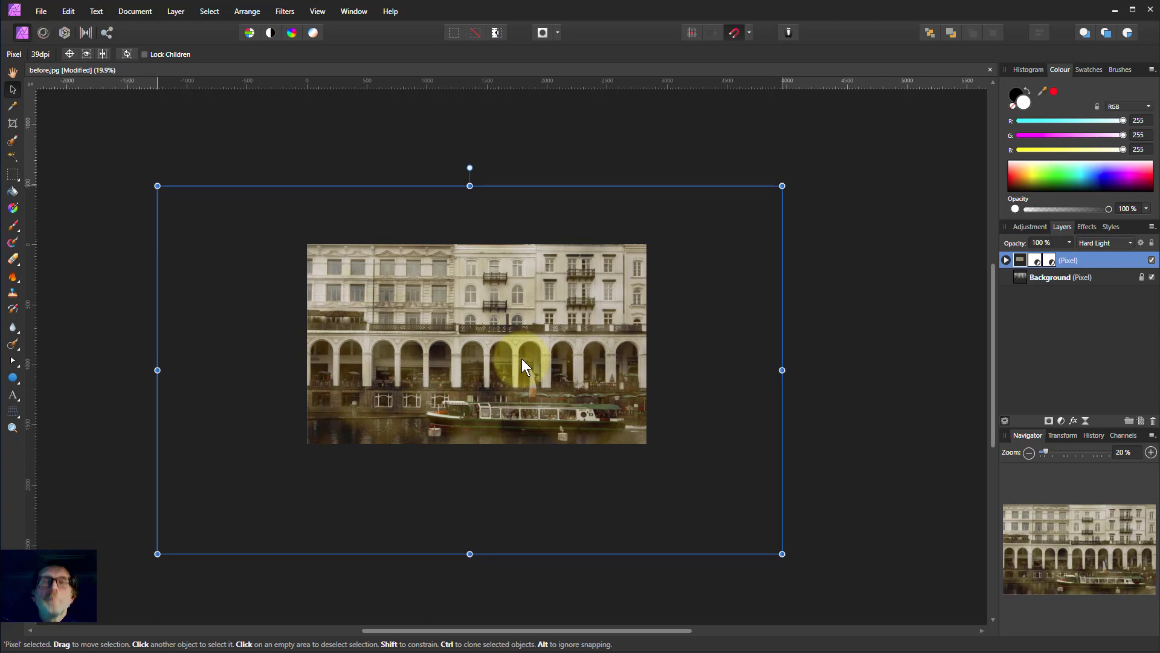
scroll(387, 368, "up", 3)
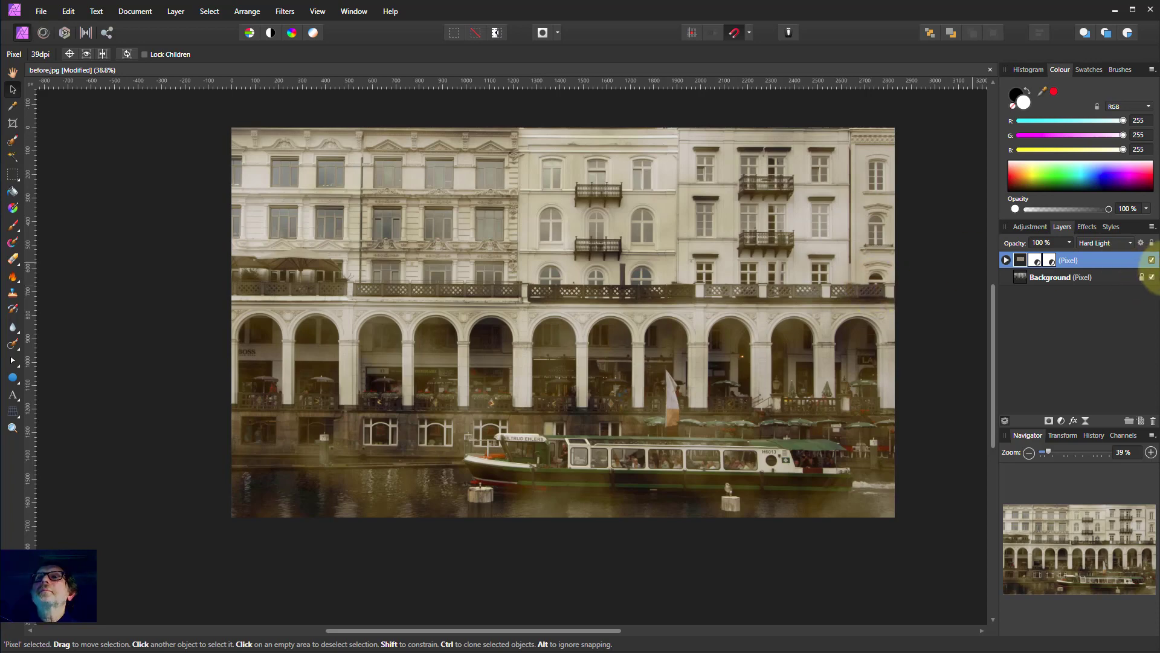
left_click(1151, 260)
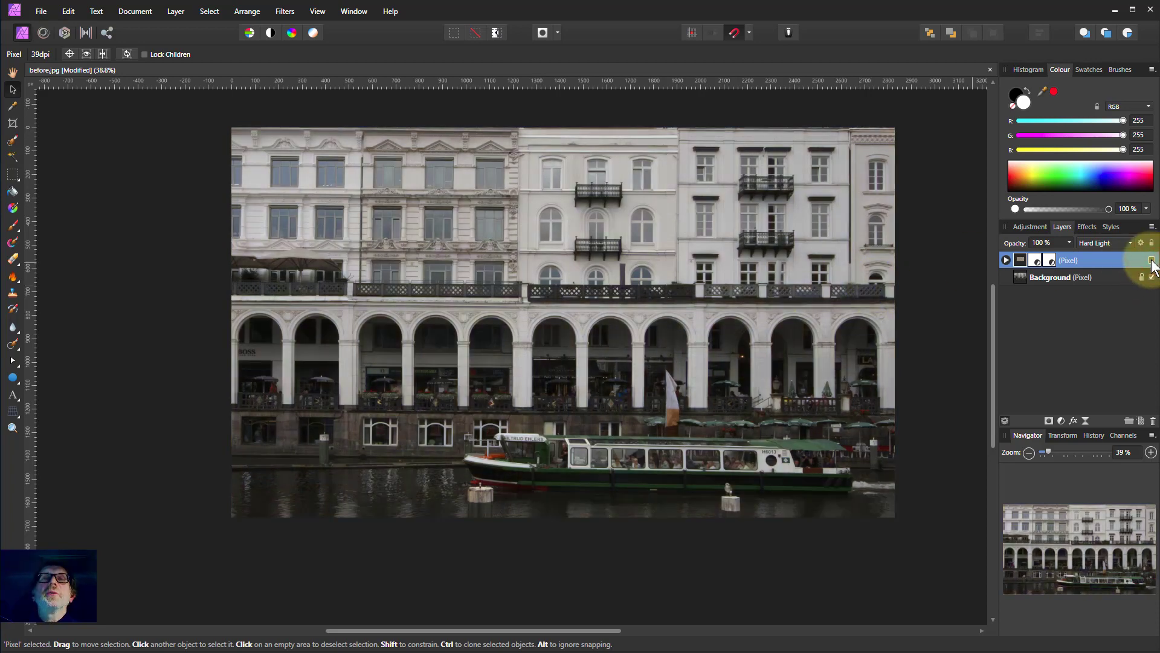
left_click(1151, 259)
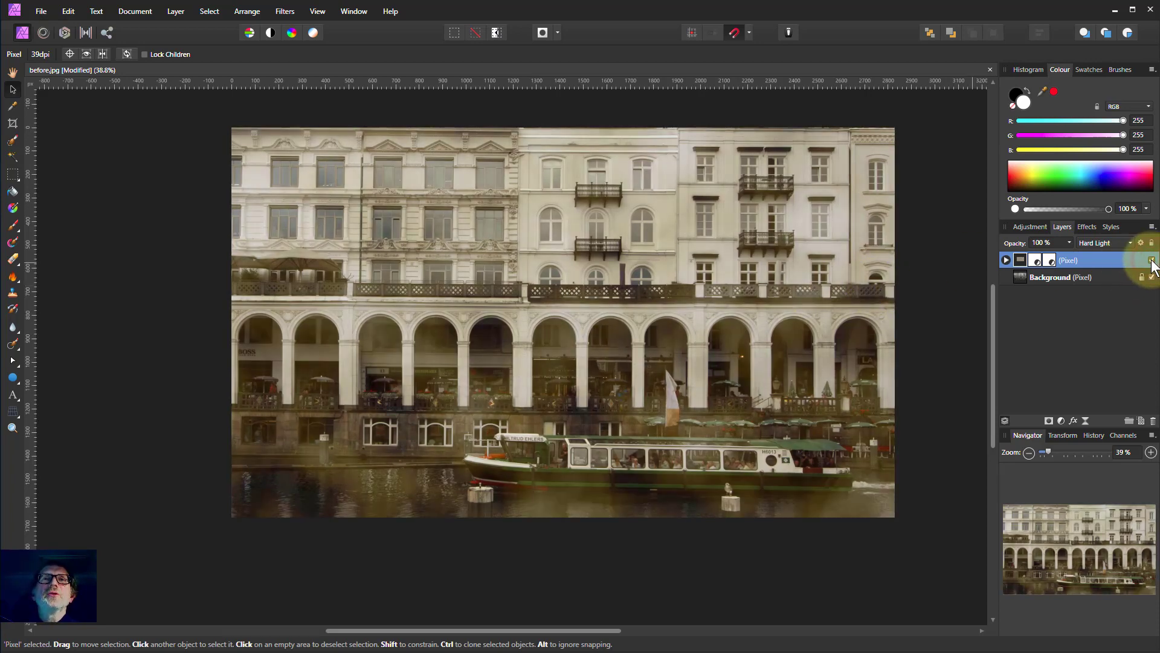